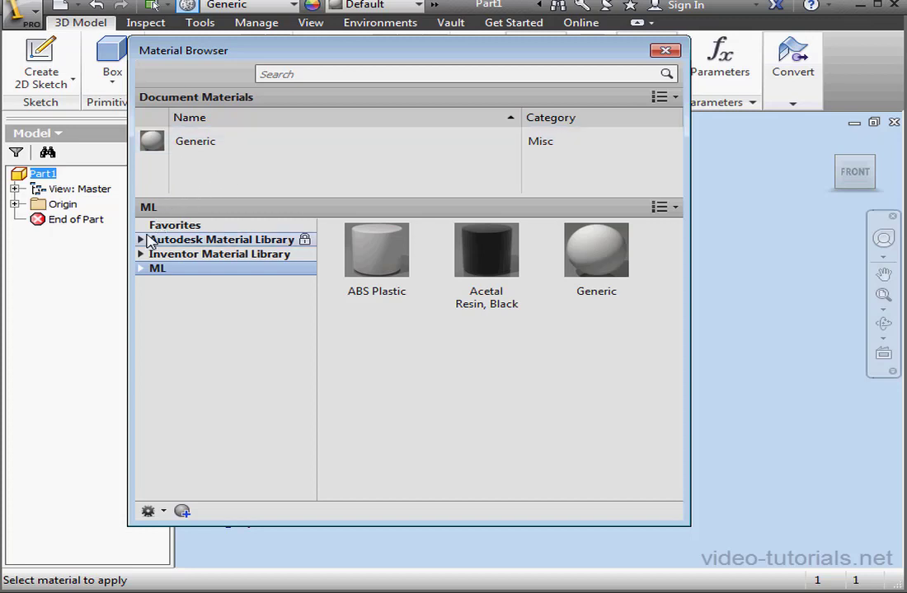
Examine the Inventor Material Library with its Ceramic and Concrete categories, and the contents of the ML library.
click(219, 256)
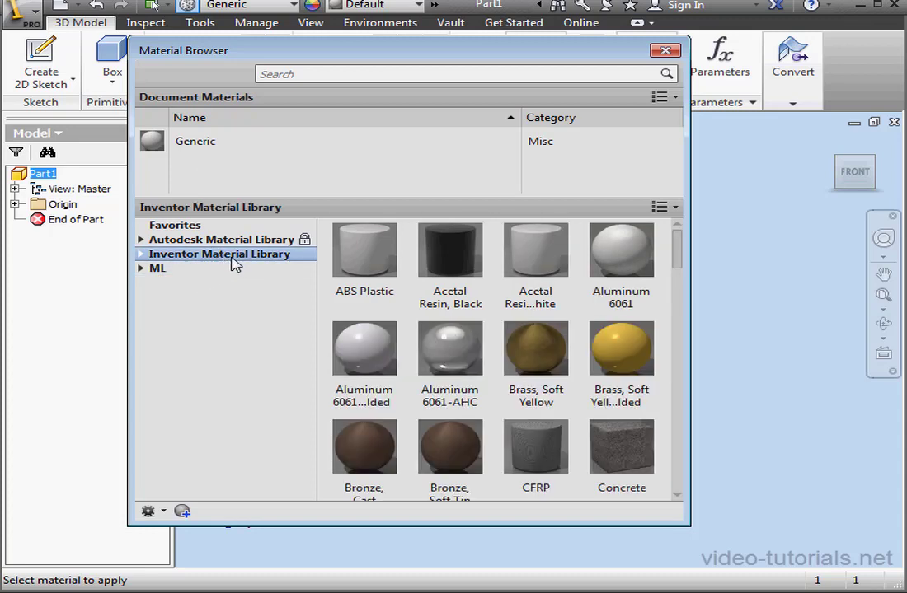
click(140, 254)
click(175, 270)
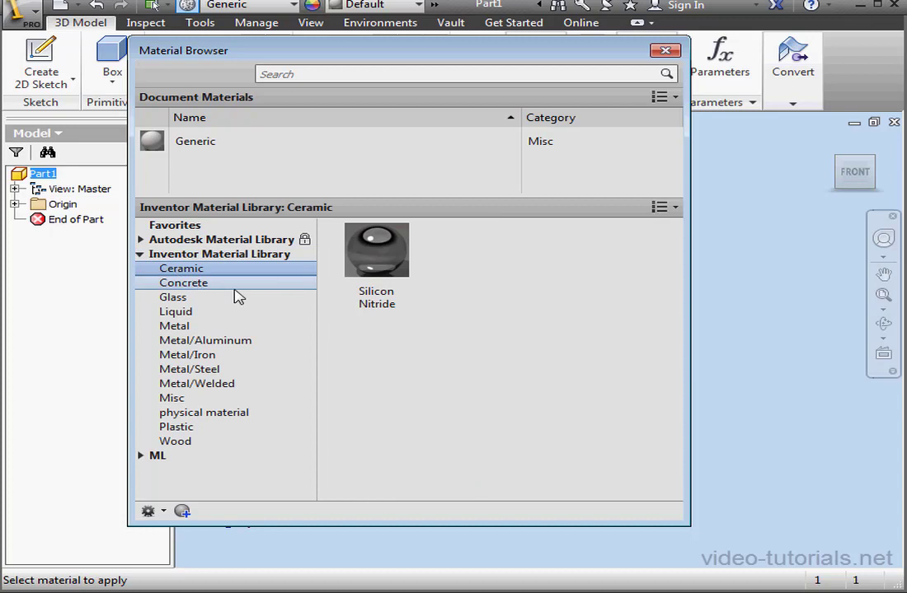
click(216, 284)
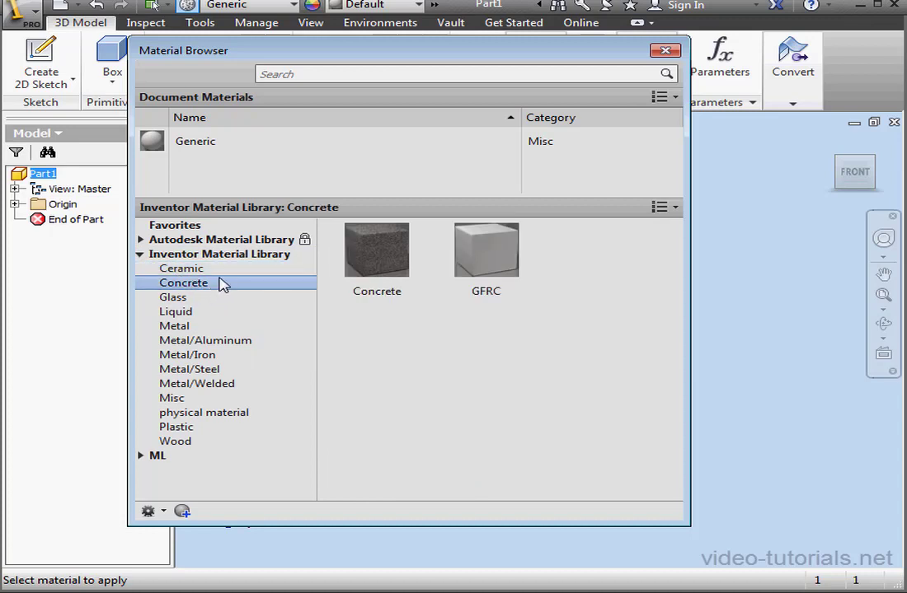
click(235, 256)
click(141, 255)
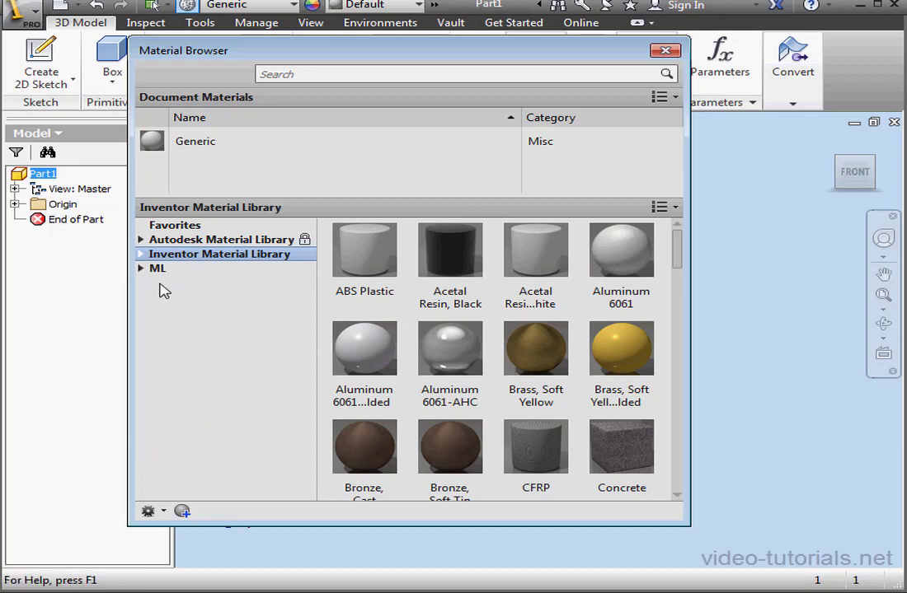
click(158, 270)
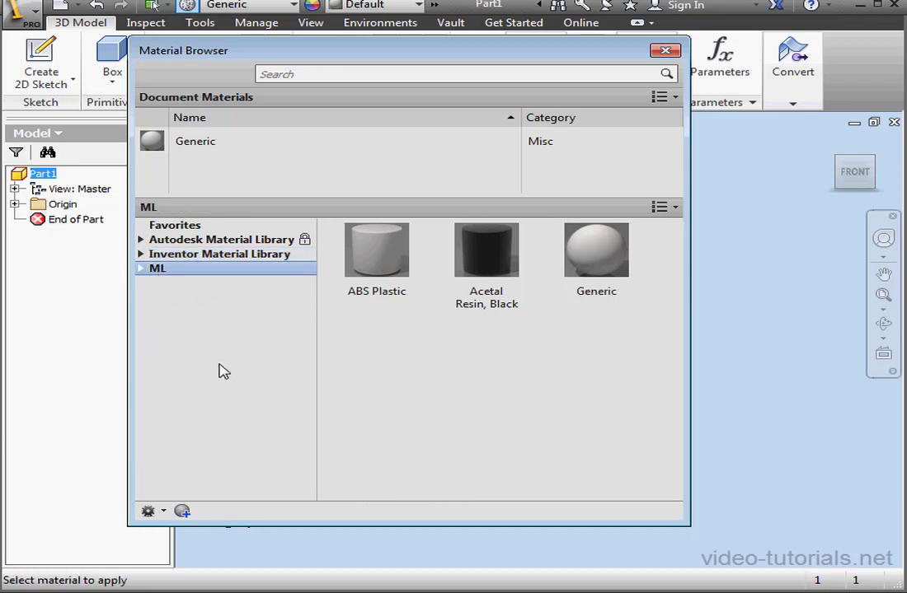
Create a new material and review its physical and appearance assets.
click(183, 511)
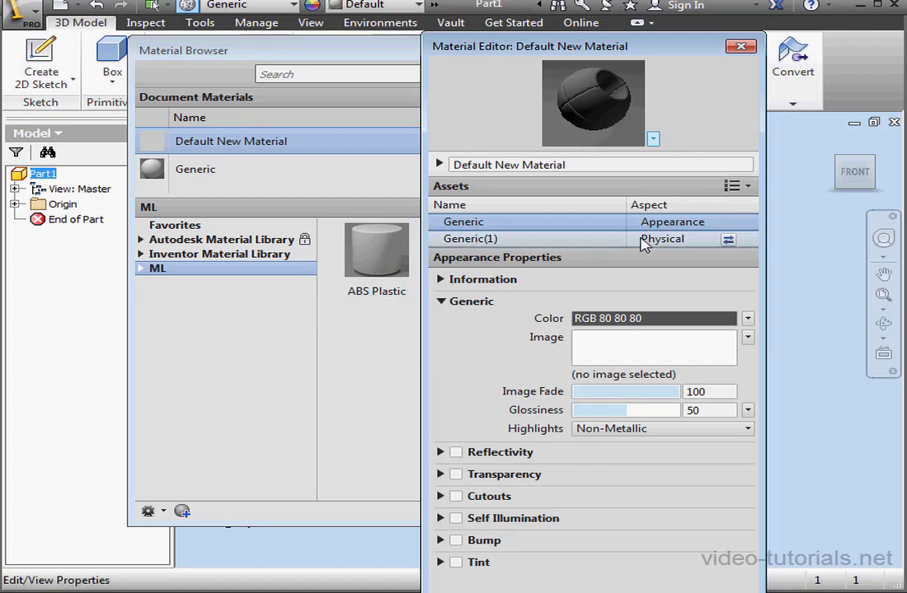
click(642, 240)
click(618, 226)
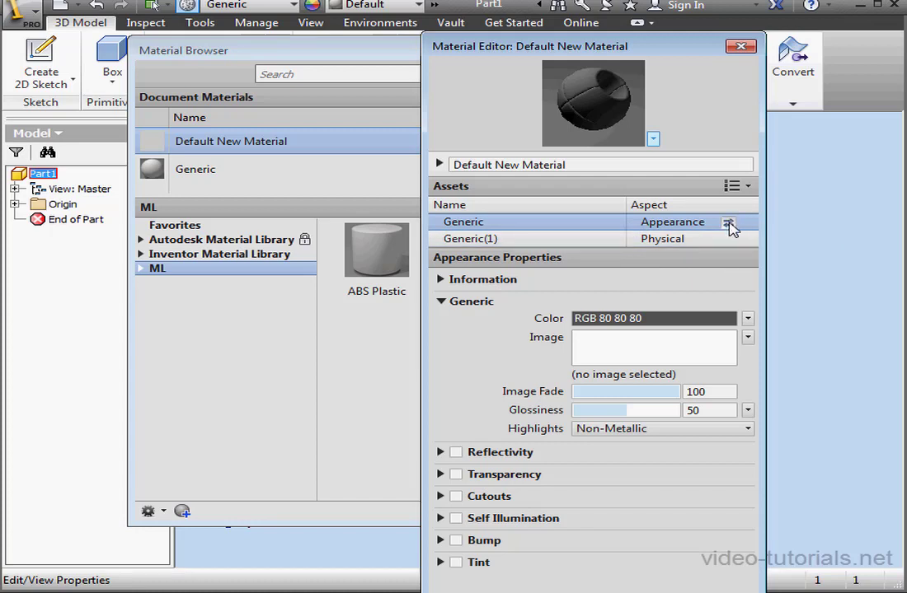
Replace the new material's appearance asset with Aluminum - Dark from the Metal: Aluminum category of the Autodesk Appearance Library.
click(728, 223)
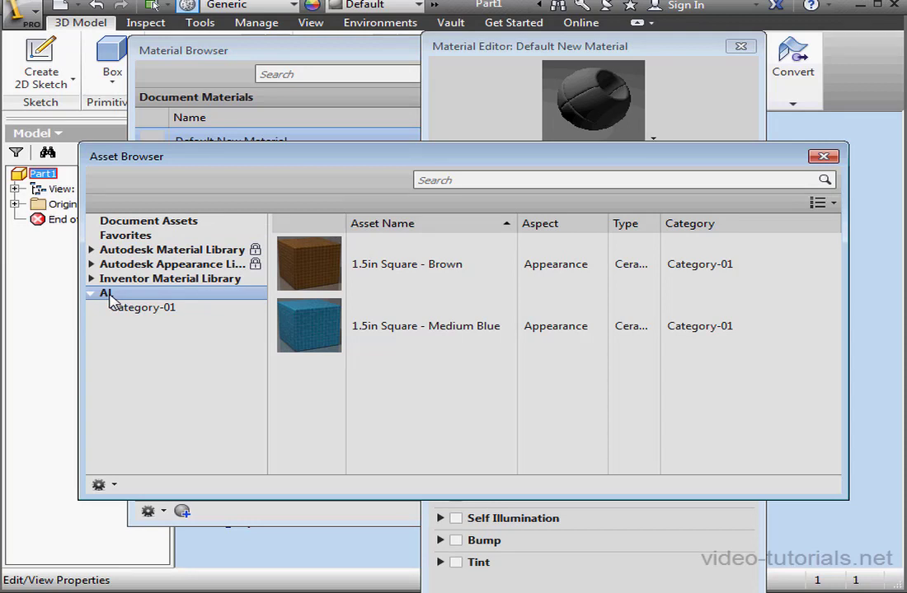
mouse_move(110, 297)
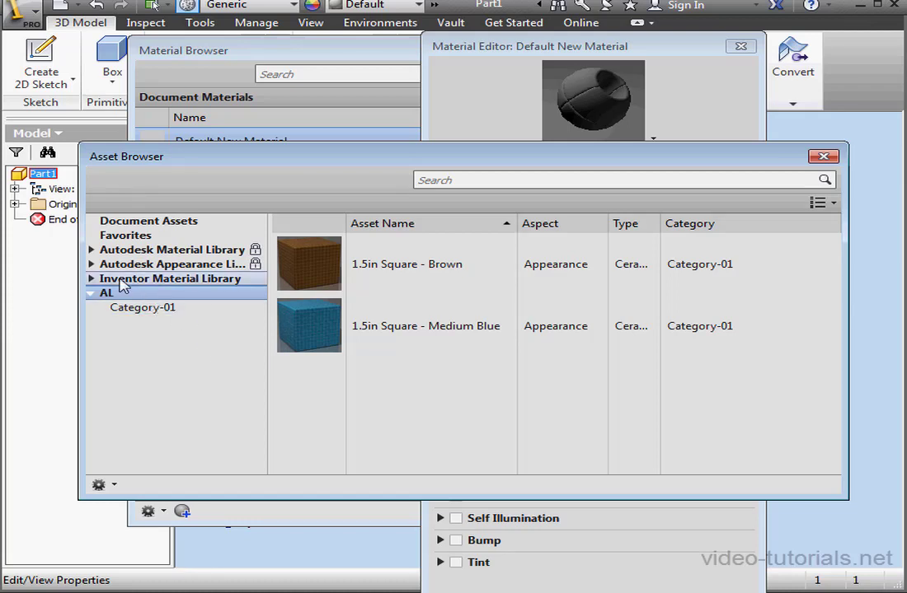
click(91, 264)
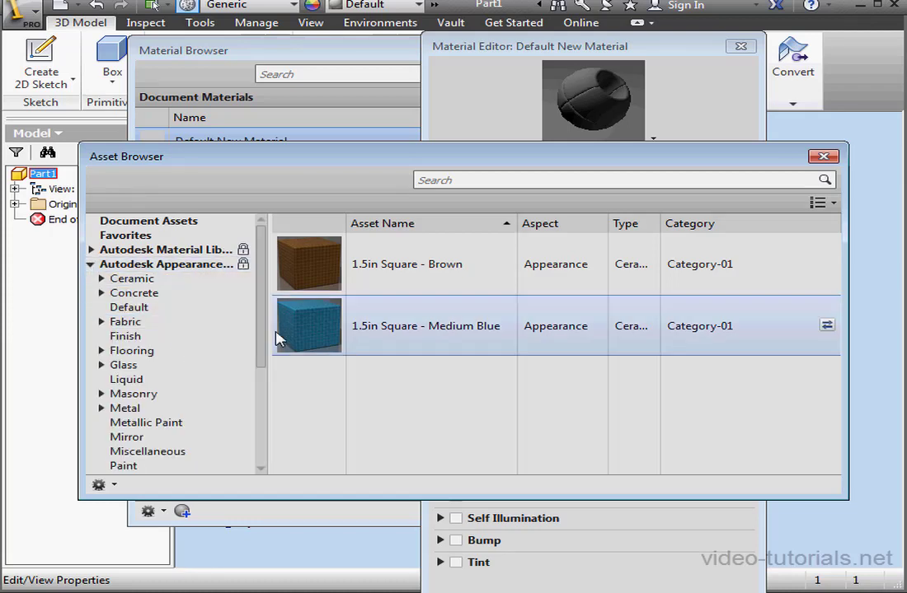
click(101, 409)
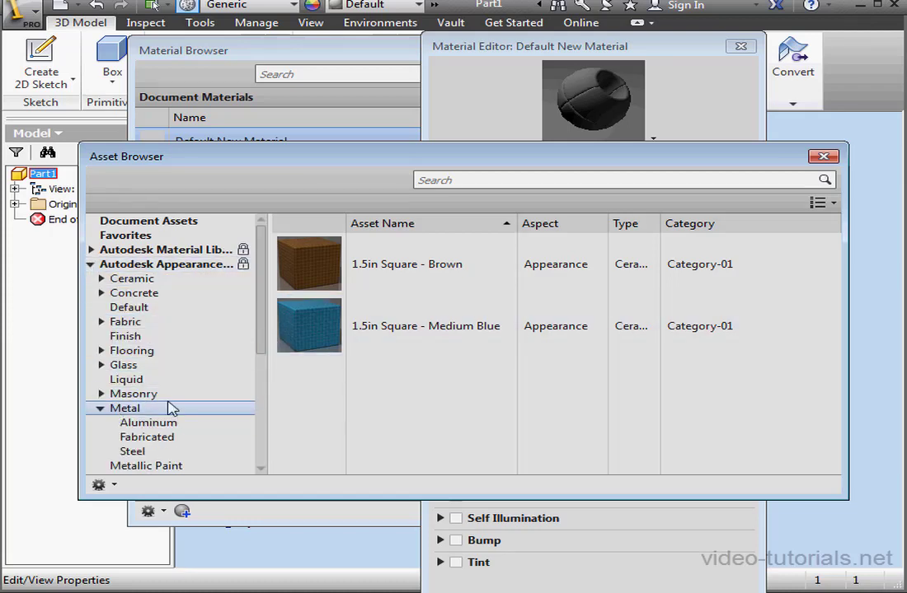
click(173, 425)
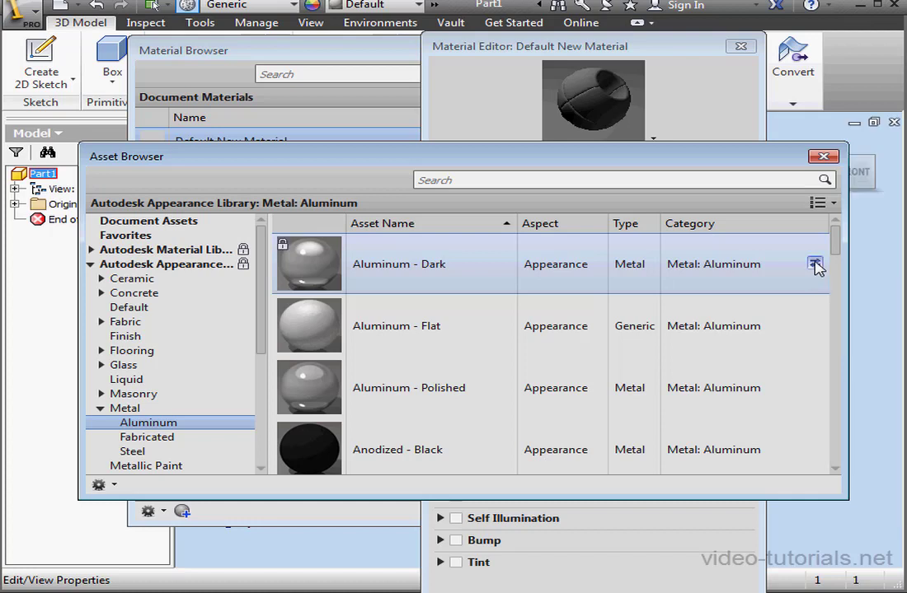
click(814, 265)
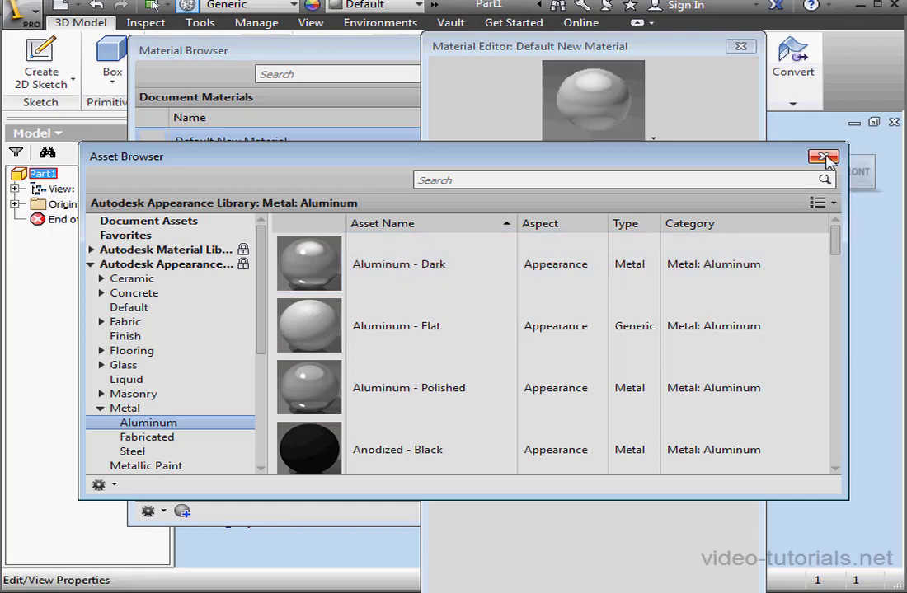
click(824, 158)
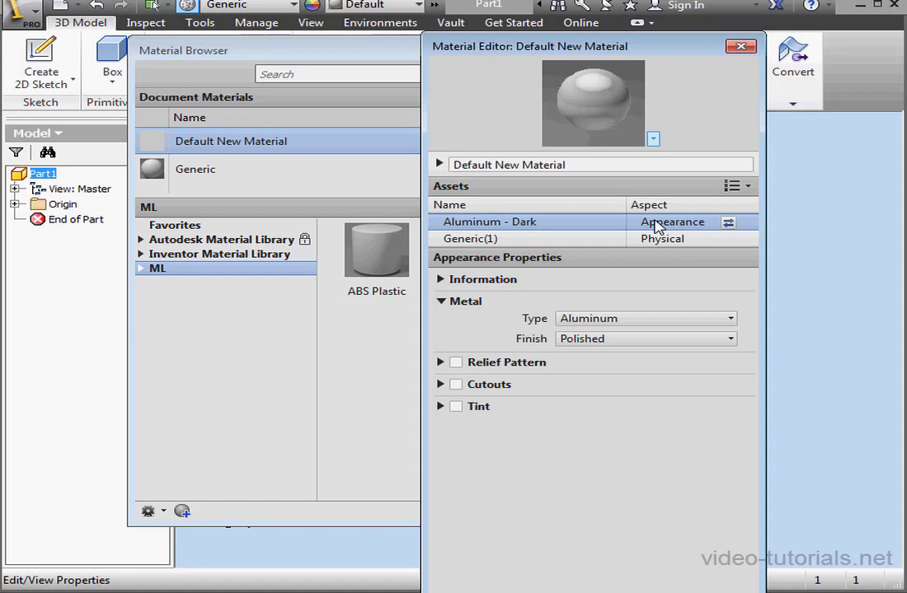
Replace the new material's physical asset with Aluminum from the Metal: Aluminum category of the Autodesk Material Library.
mouse_move(736, 242)
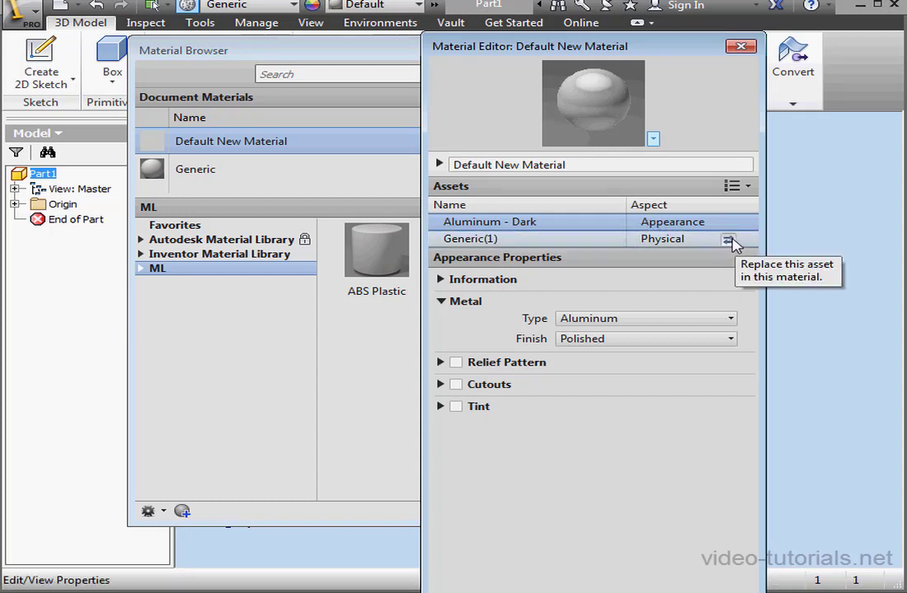
click(728, 240)
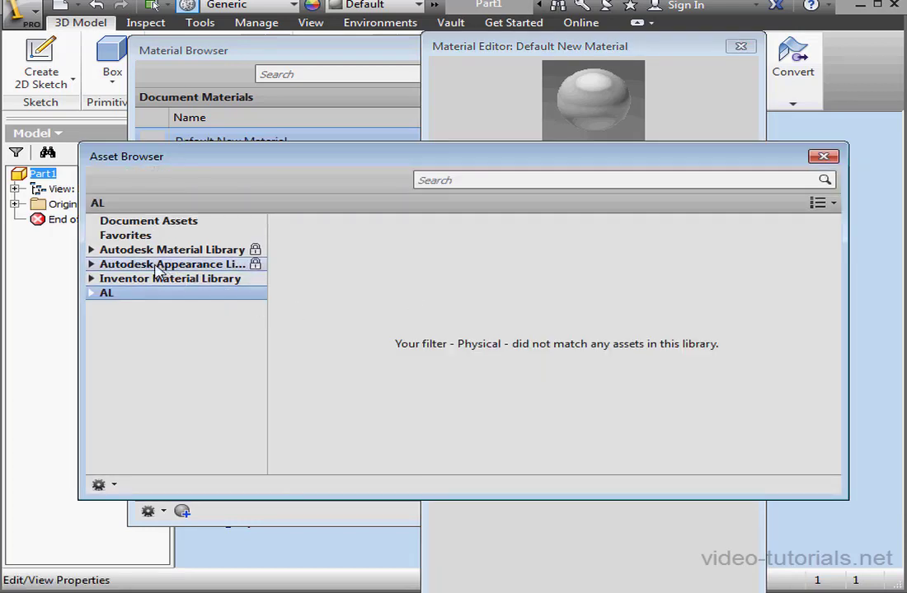
click(91, 250)
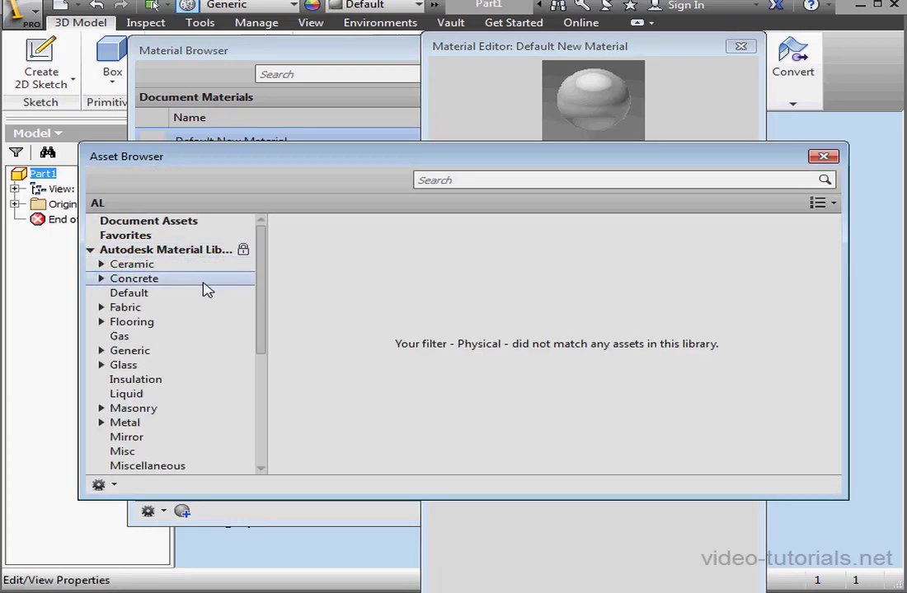
click(100, 423)
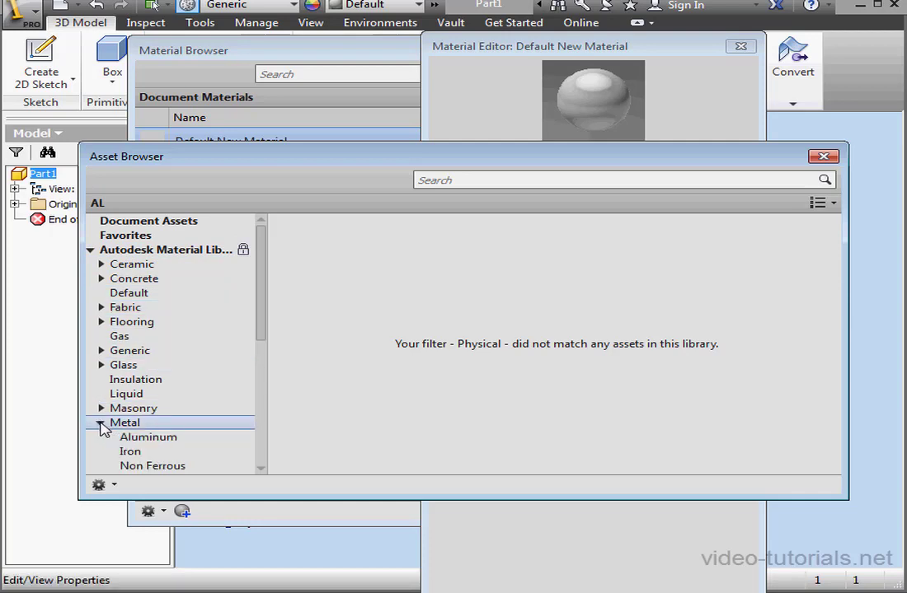
click(148, 437)
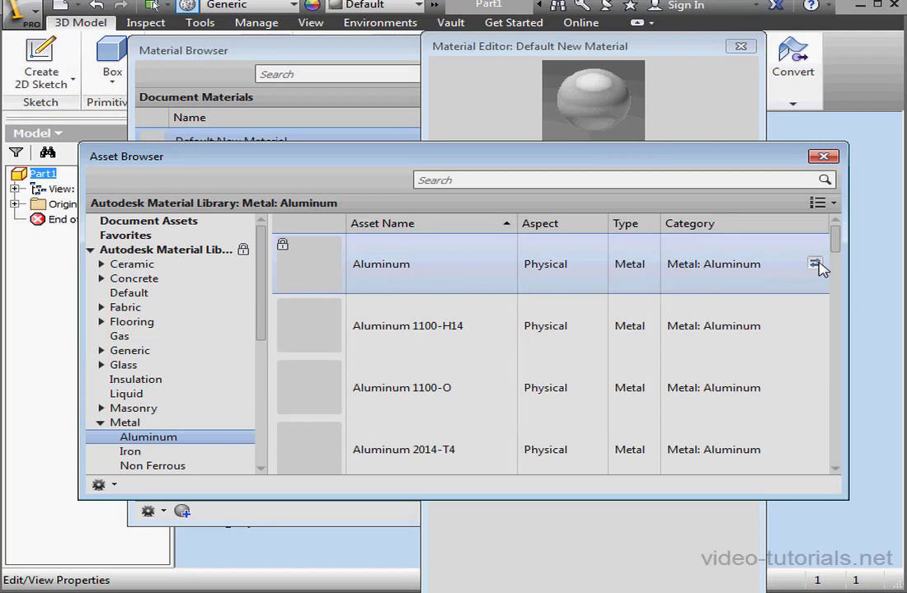
click(823, 156)
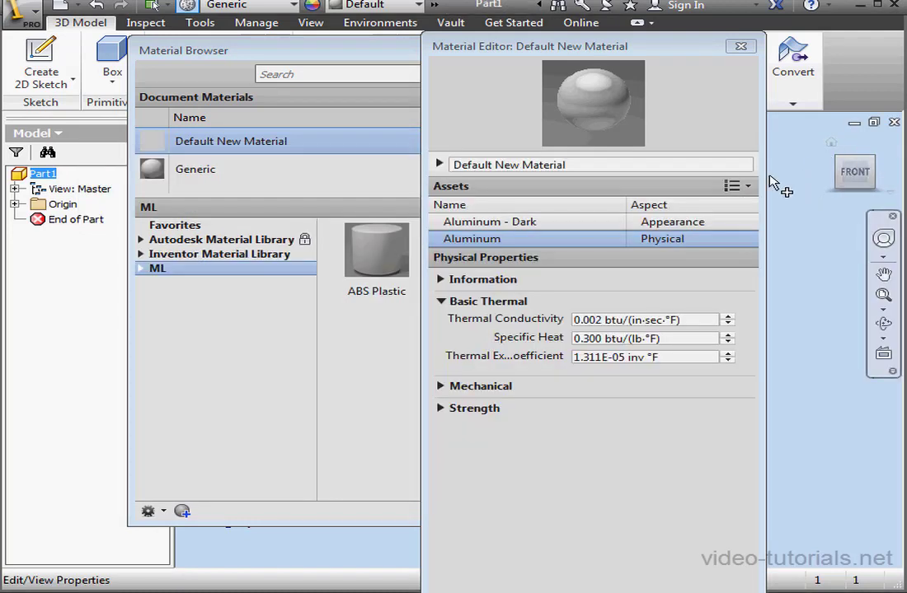
Rename the new material as Aluminum and close the Material Editor.
drag(452, 165, 573, 163)
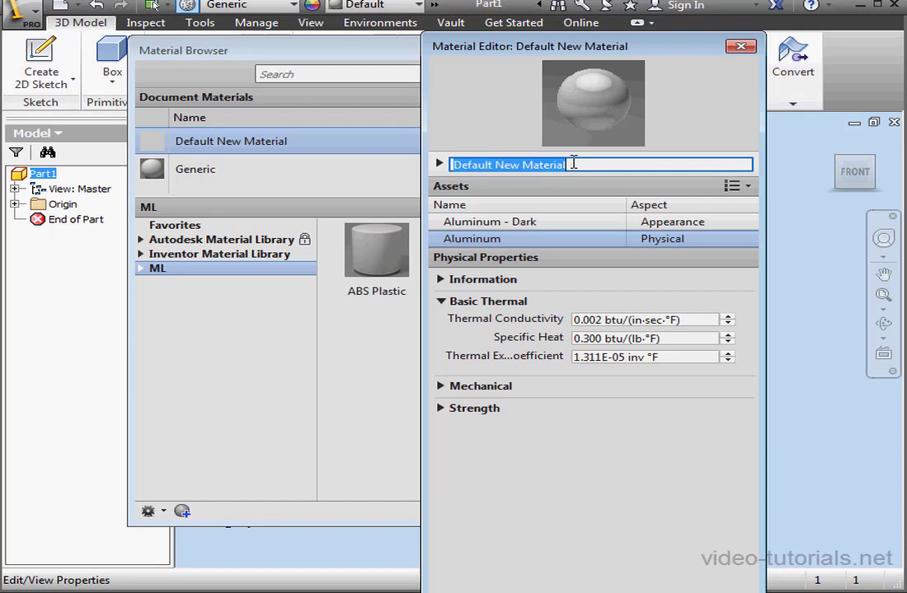
text(Alumi)
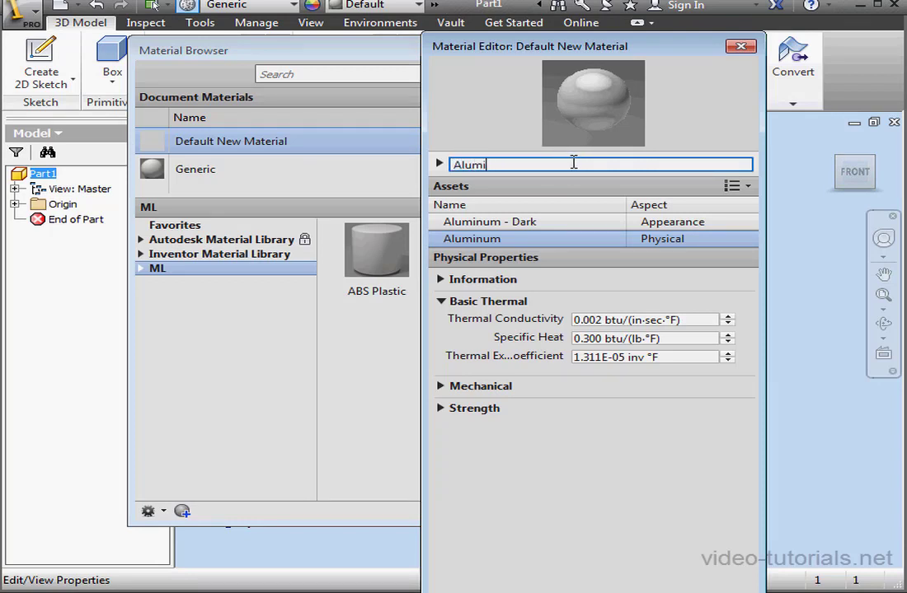
text(num)
click(553, 242)
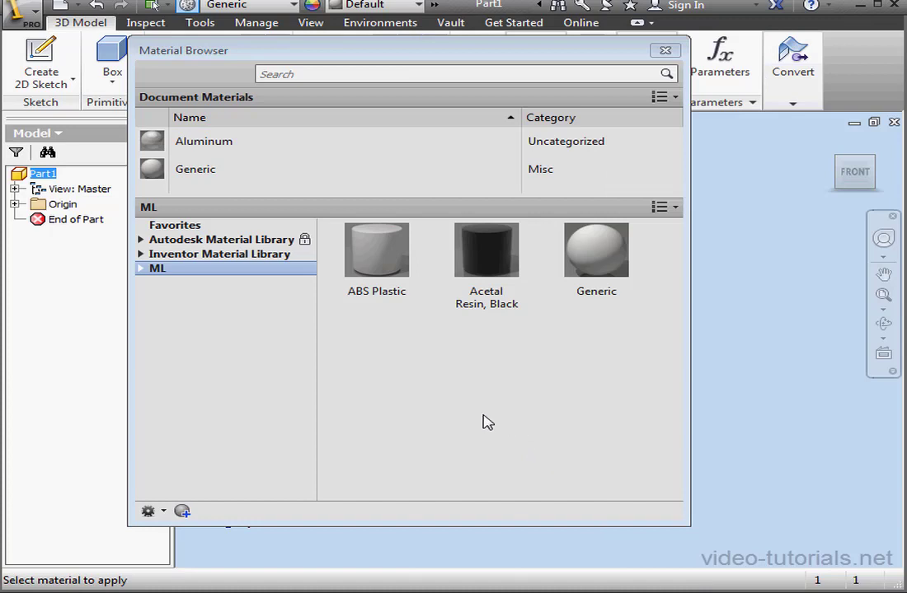
Add the Aluminum document material to Category-01 of the ML library and assign it to the part, accepting the local copy.
click(139, 267)
click(186, 289)
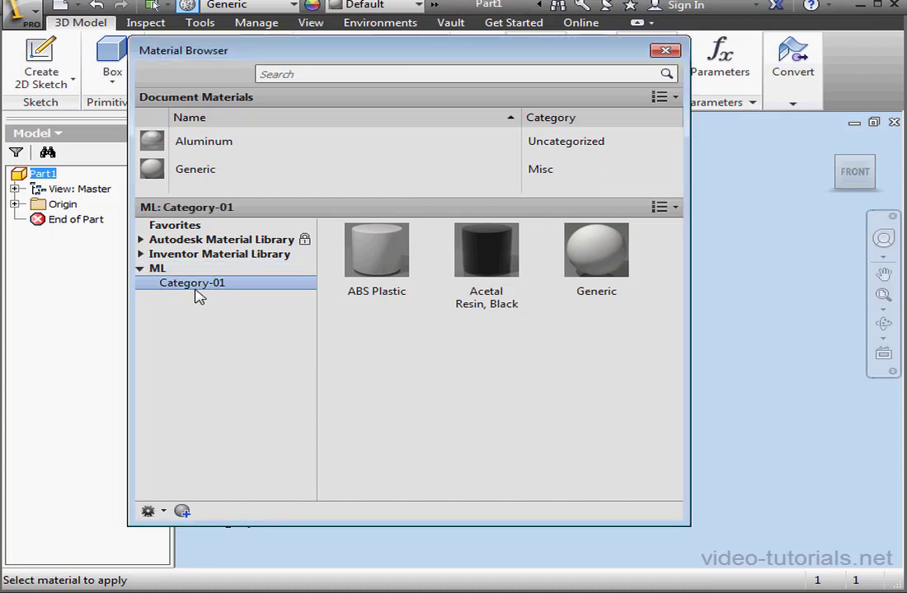
drag(157, 145, 434, 346)
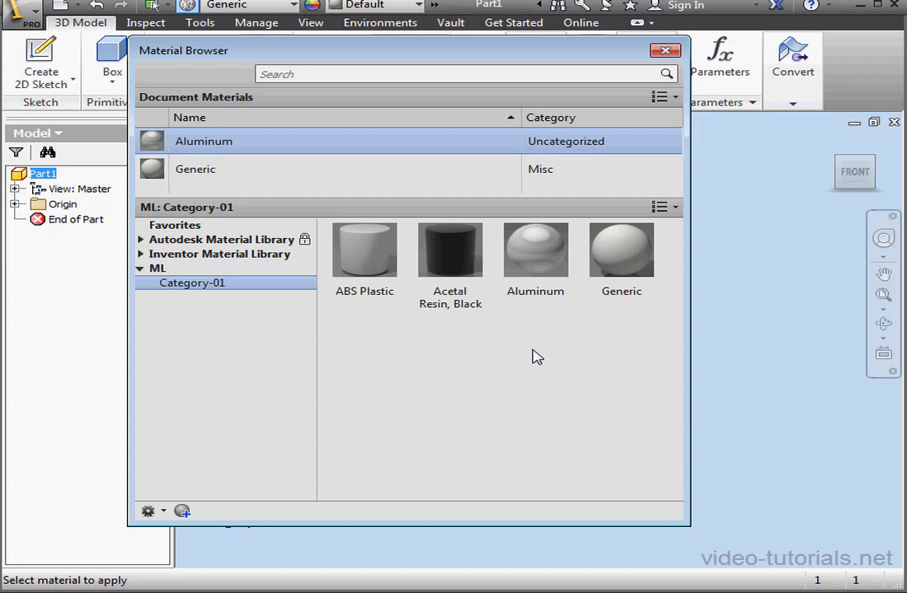
click(542, 308)
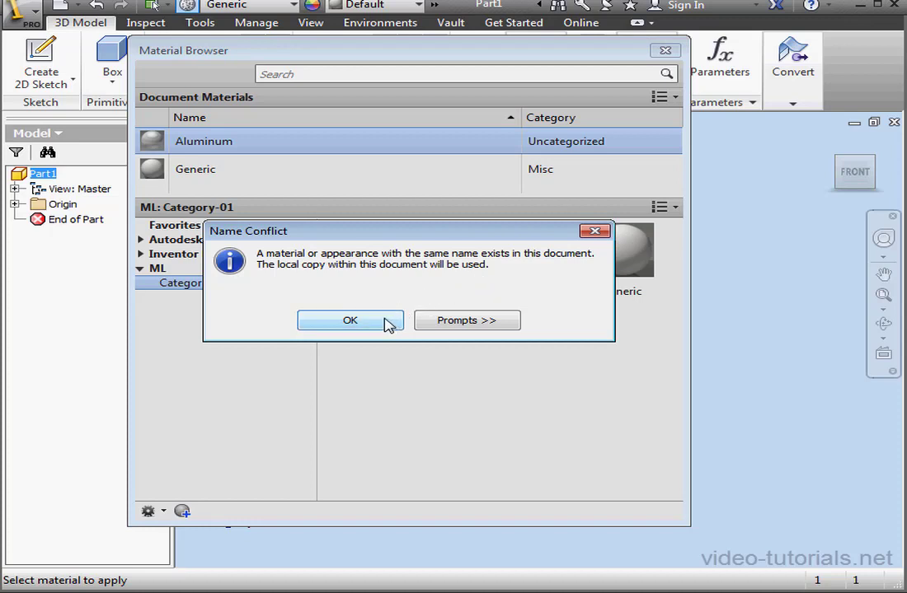
click(350, 321)
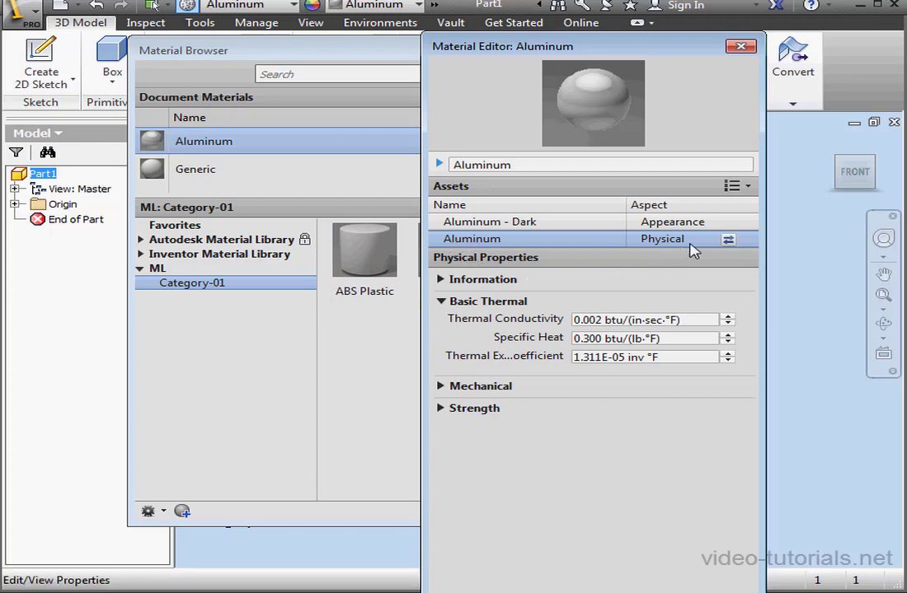
Replace the Aluminum document material's appearance asset with Anodized - Blue from the Metal: Aluminum category of the Autodesk Appearance Library.
click(729, 224)
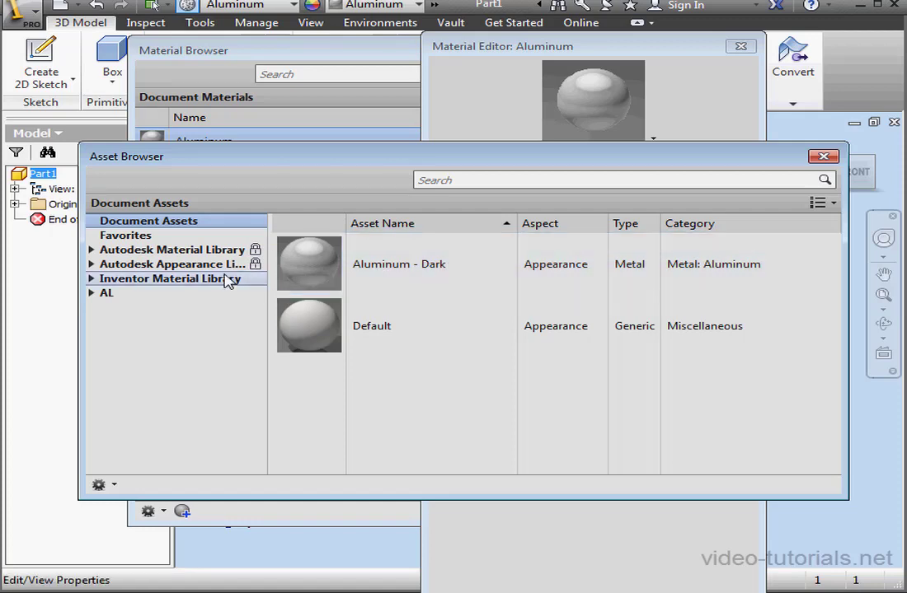
click(90, 264)
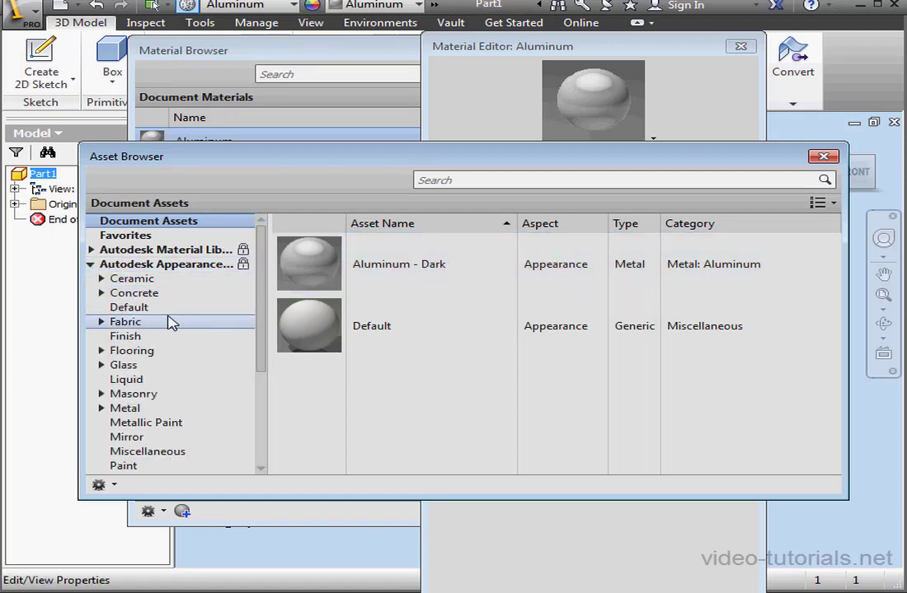
click(101, 408)
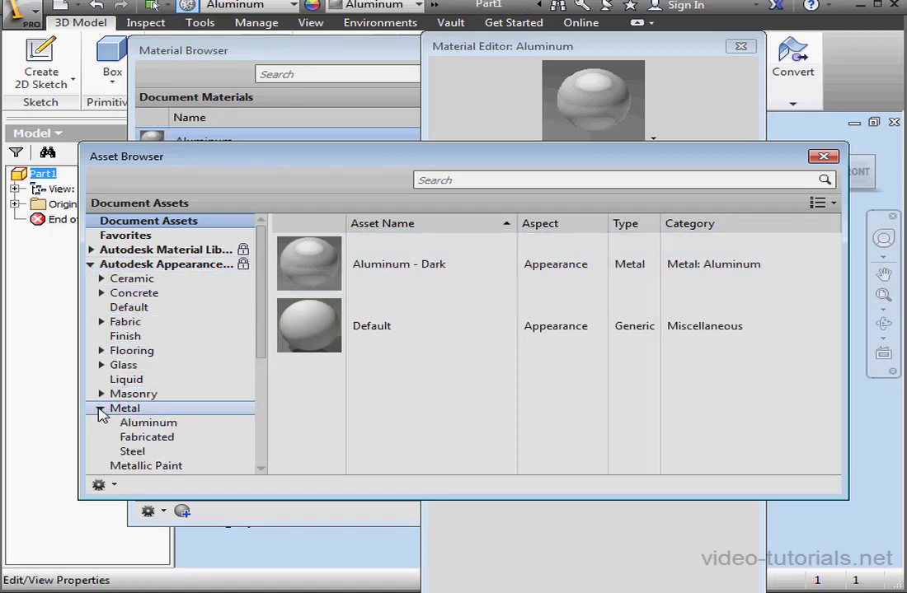
click(142, 423)
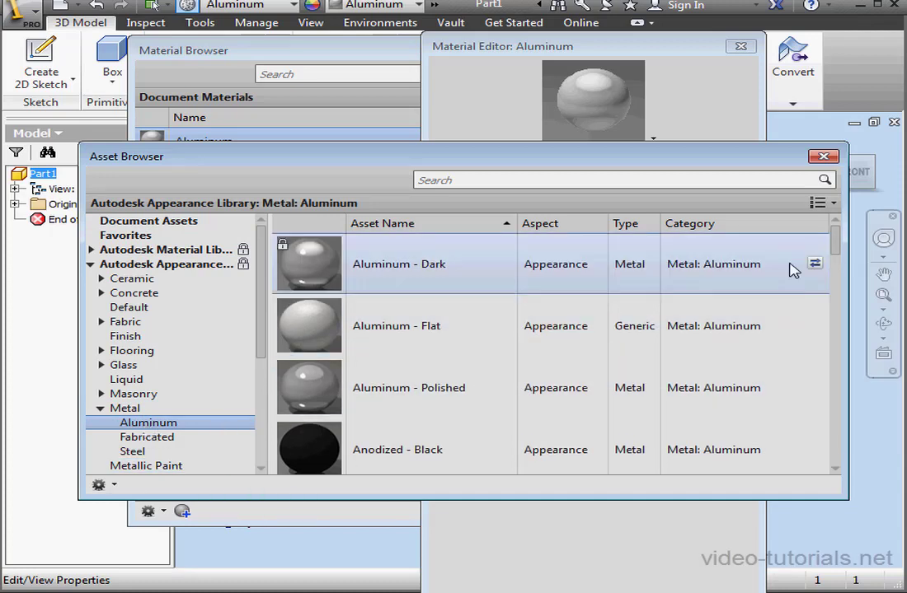
drag(836, 240, 835, 269)
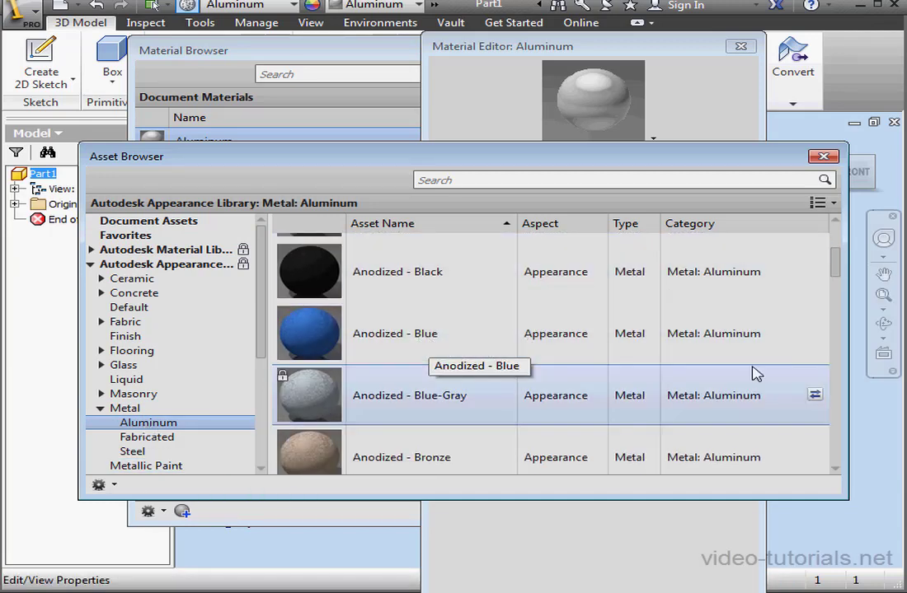
click(815, 335)
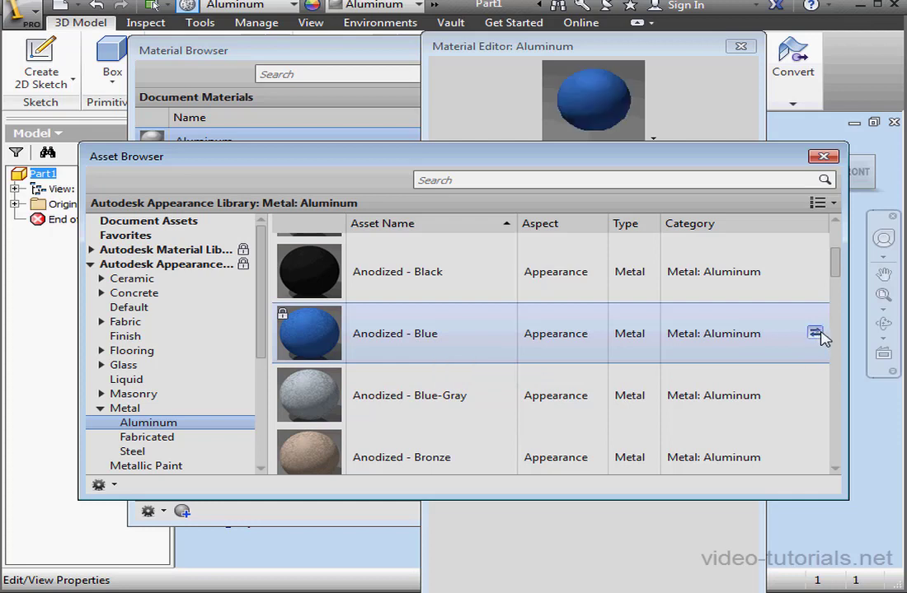
click(823, 157)
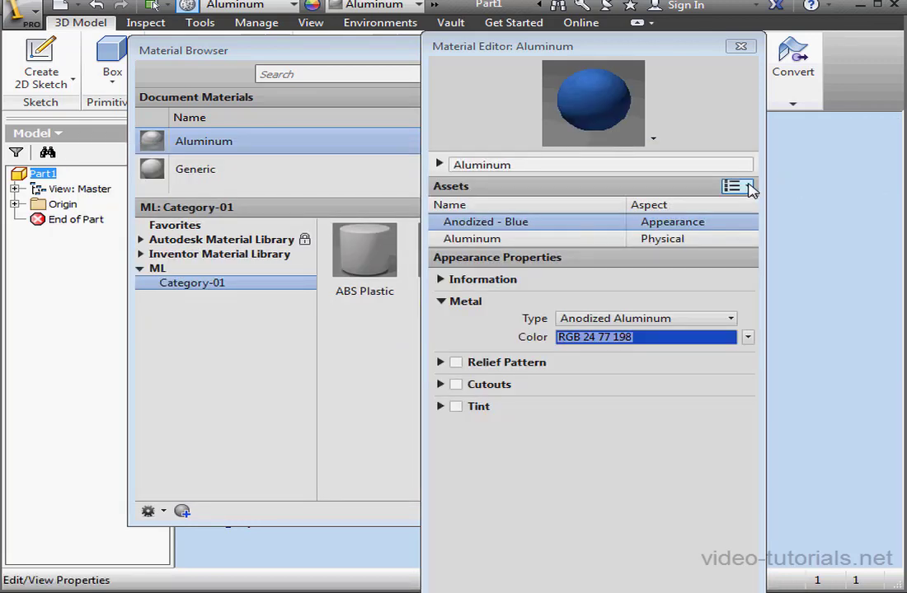
Rename the edited Aluminum document material as Aluminum-Blue and add it to Category-01 of the ML library.
click(620, 164)
click(618, 163)
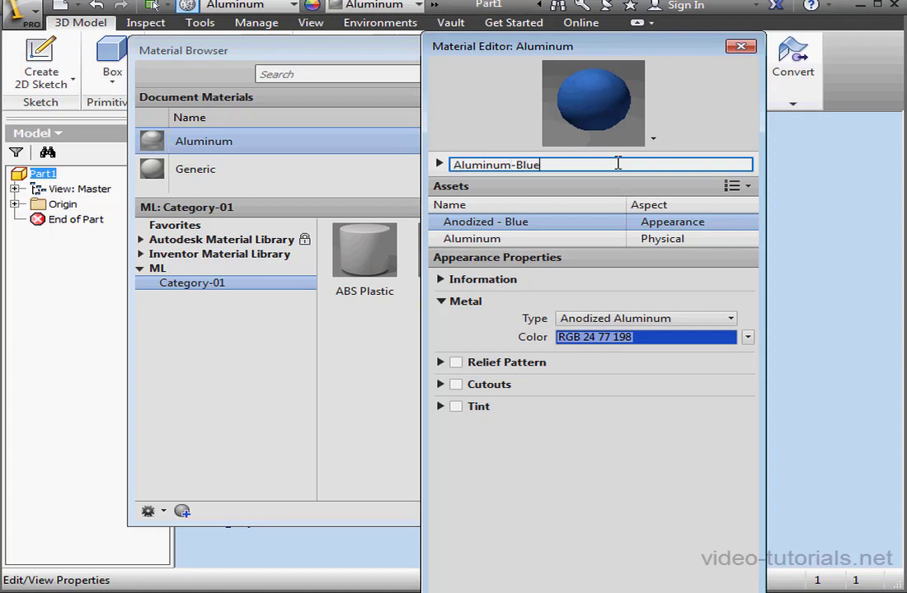
click(581, 239)
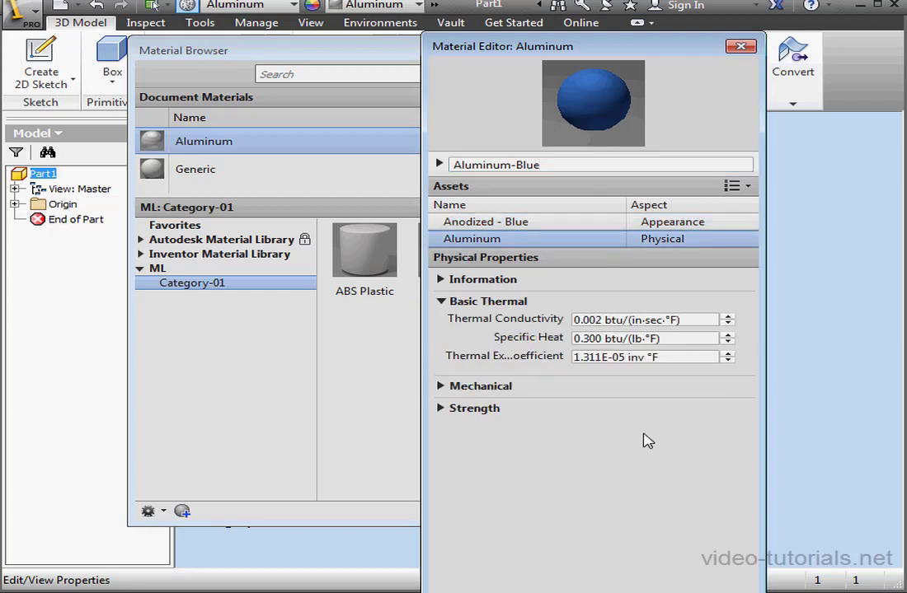
click(628, 591)
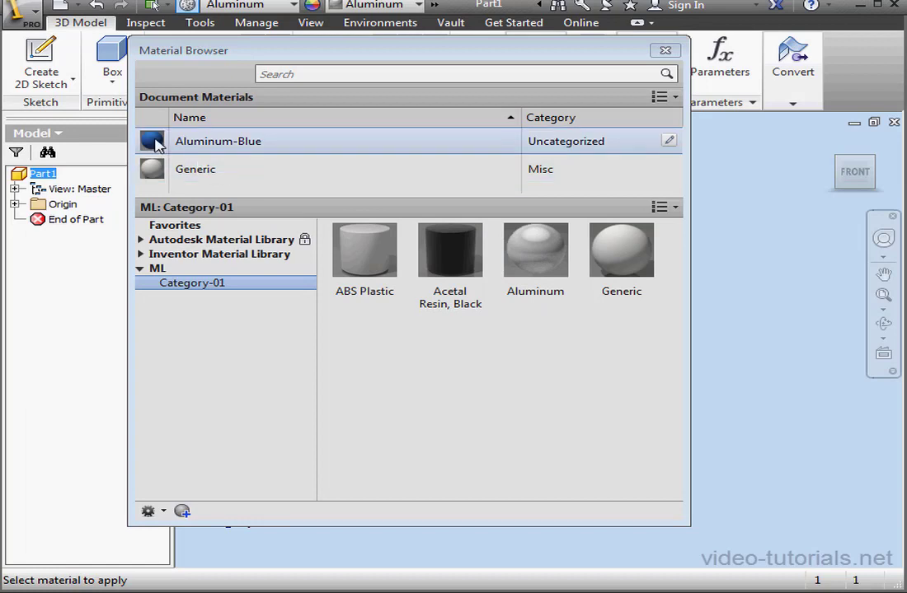
drag(157, 145, 459, 349)
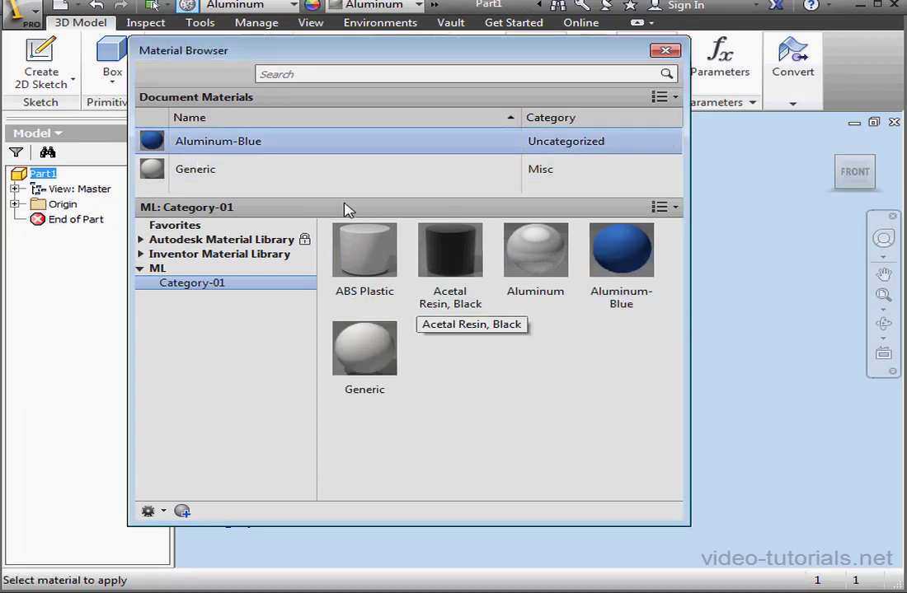
Replace the Aluminum-Blue document material's appearance asset with Anodized - Red from the Metal: Aluminum category of the Autodesk Appearance Library.
double_click(183, 146)
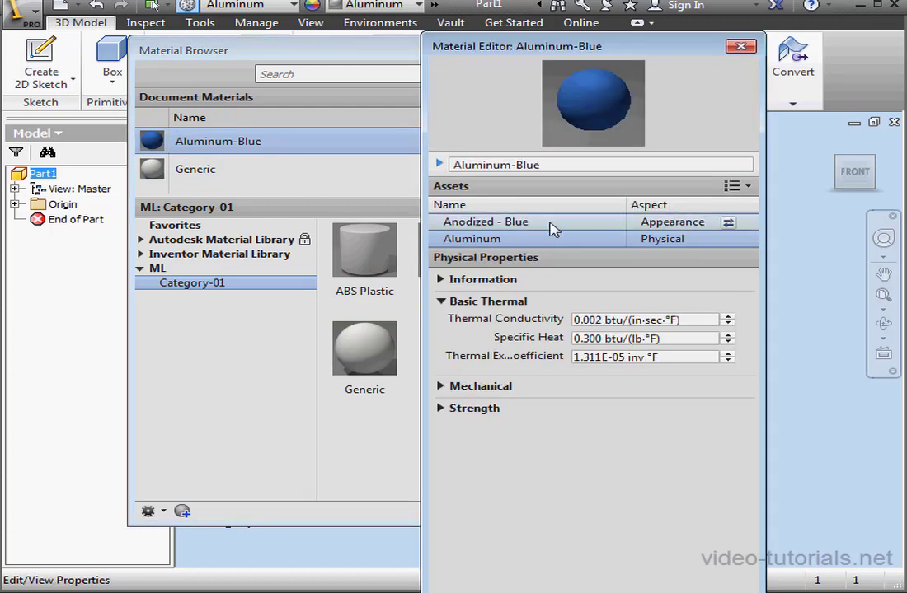
click(730, 224)
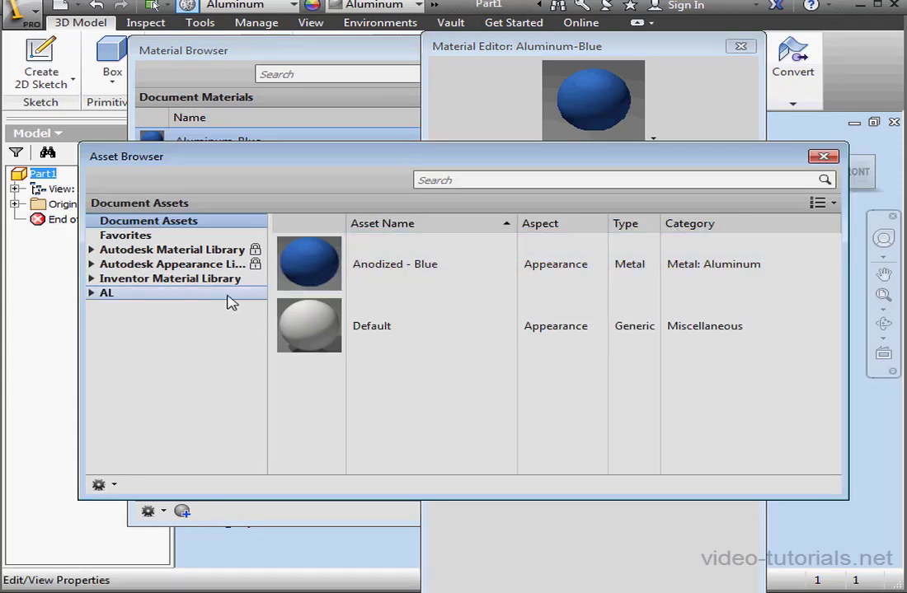
click(91, 265)
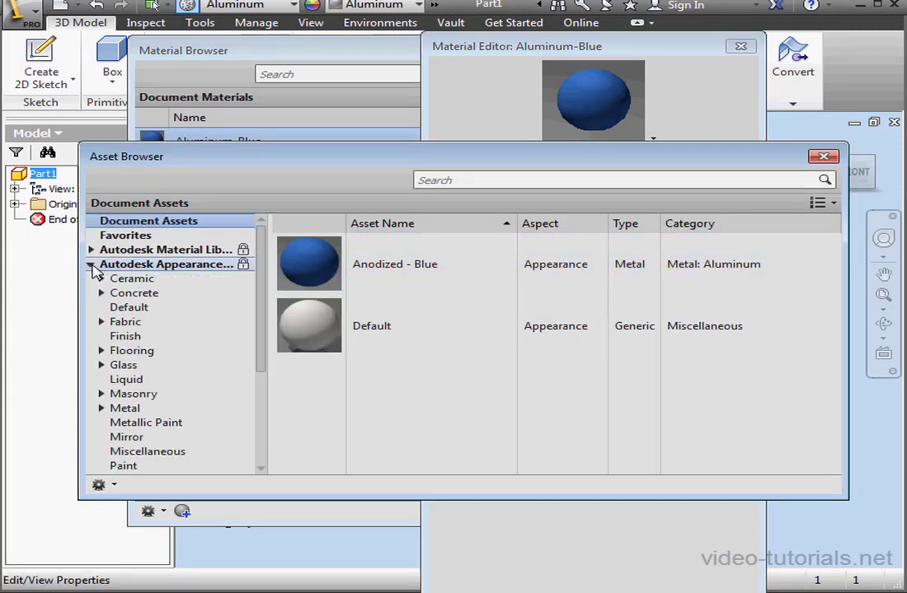
click(100, 408)
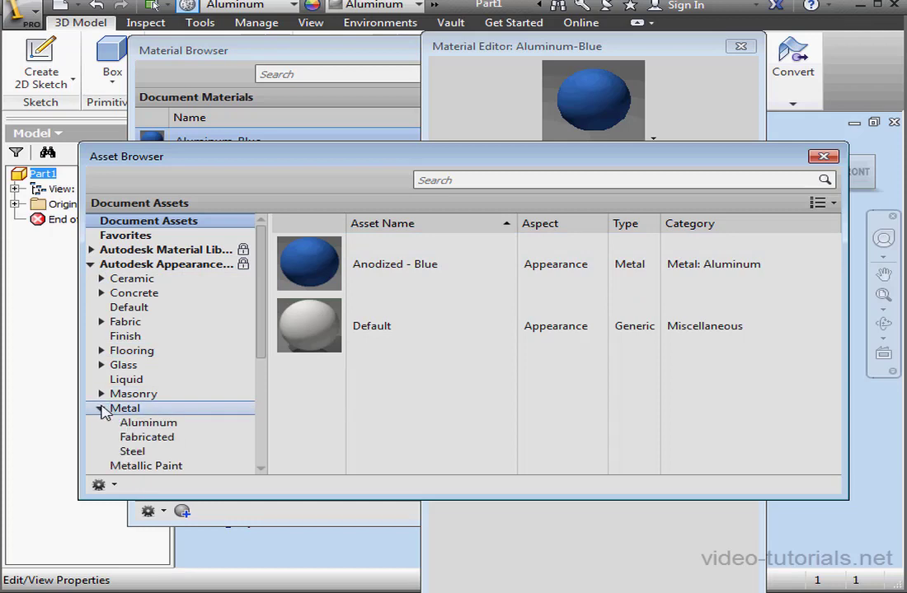
click(153, 423)
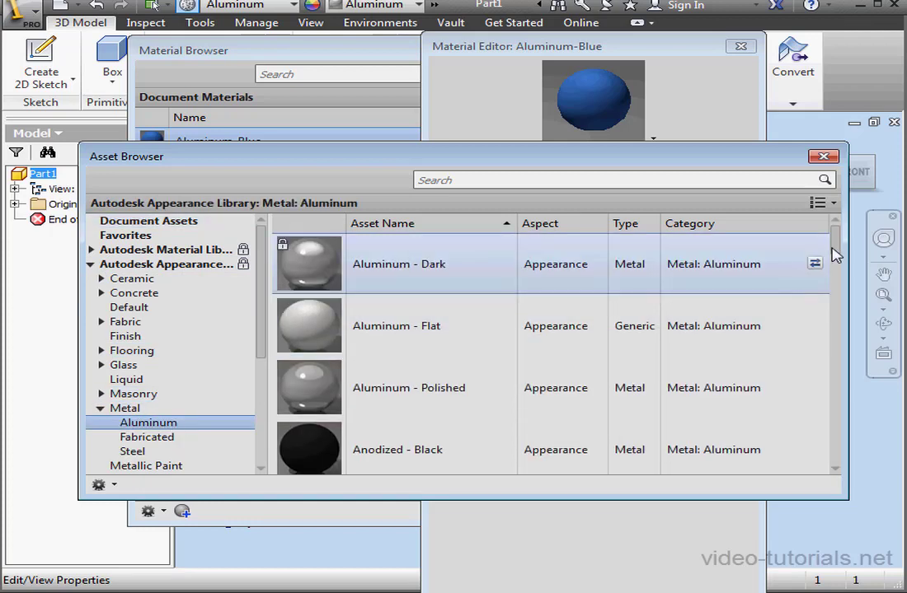
drag(834, 256, 833, 328)
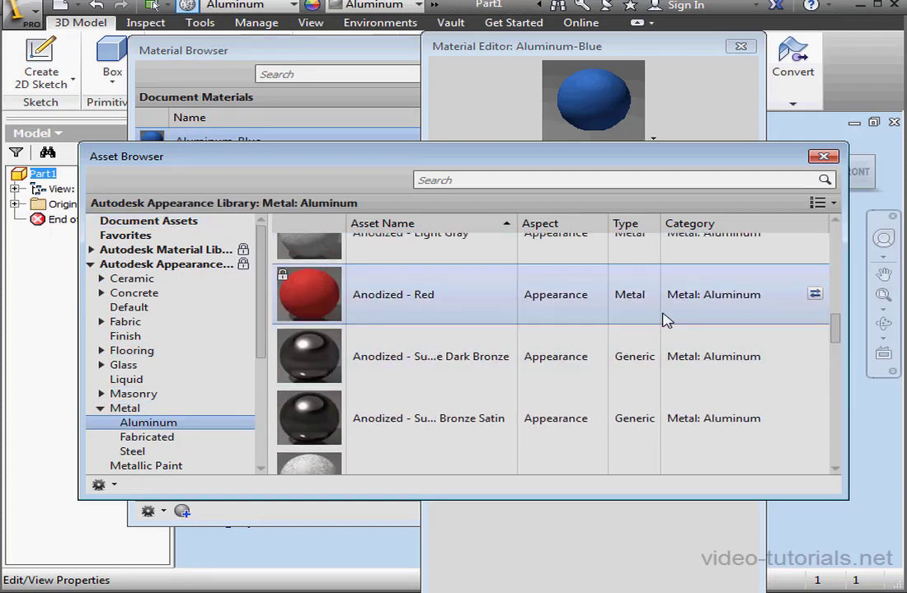
click(814, 295)
click(823, 156)
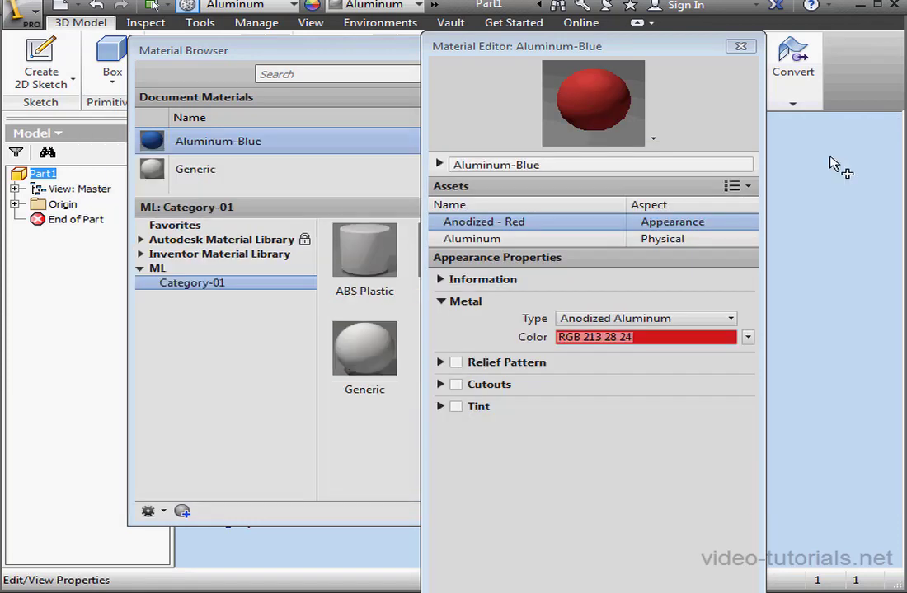
Rename the red document material as Aluminum-Red and add it to Category-01 of the ML library.
click(550, 167)
drag(547, 164, 522, 162)
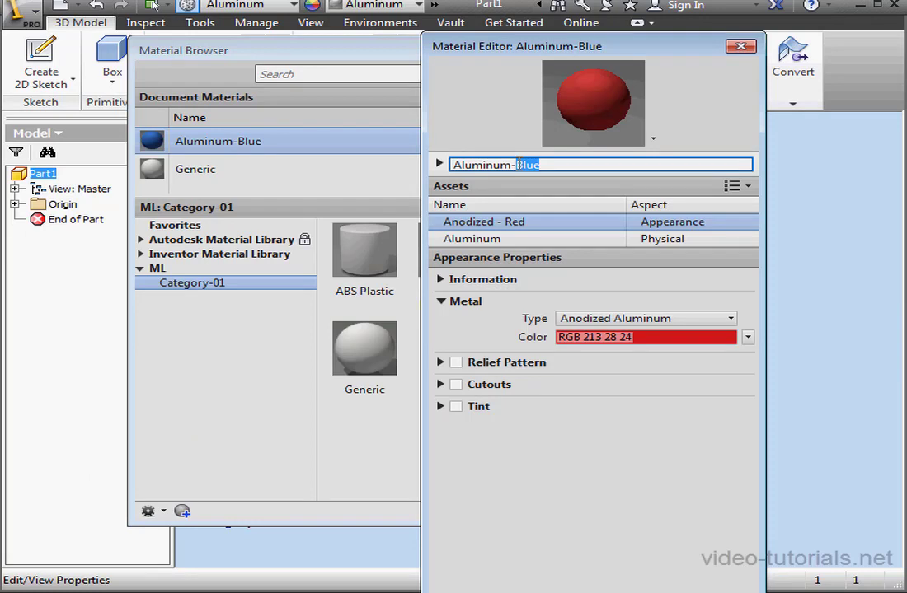
text(Red)
click(498, 239)
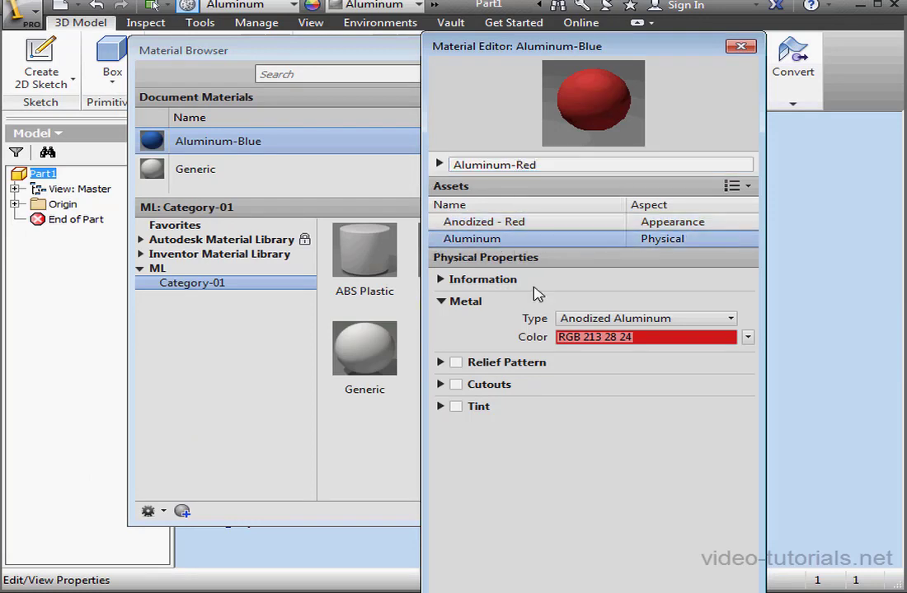
click(569, 591)
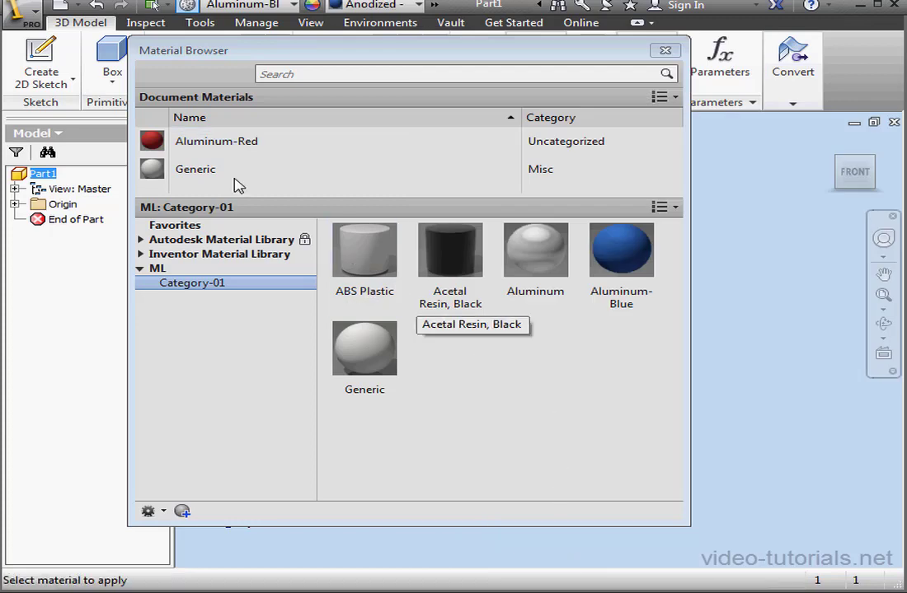
drag(157, 142, 476, 338)
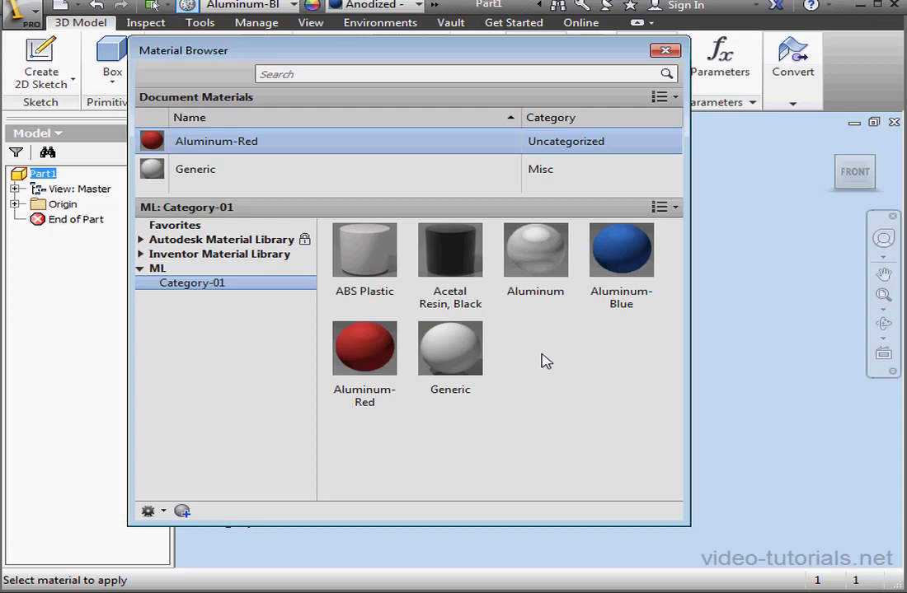
Delete the Generic material from Category-01 of the ML library.
right_click(470, 356)
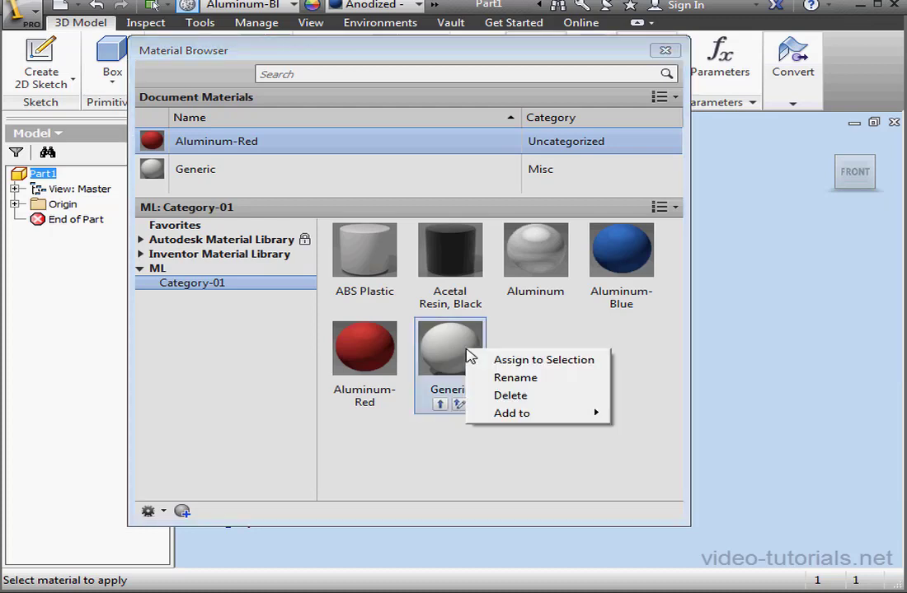
click(510, 396)
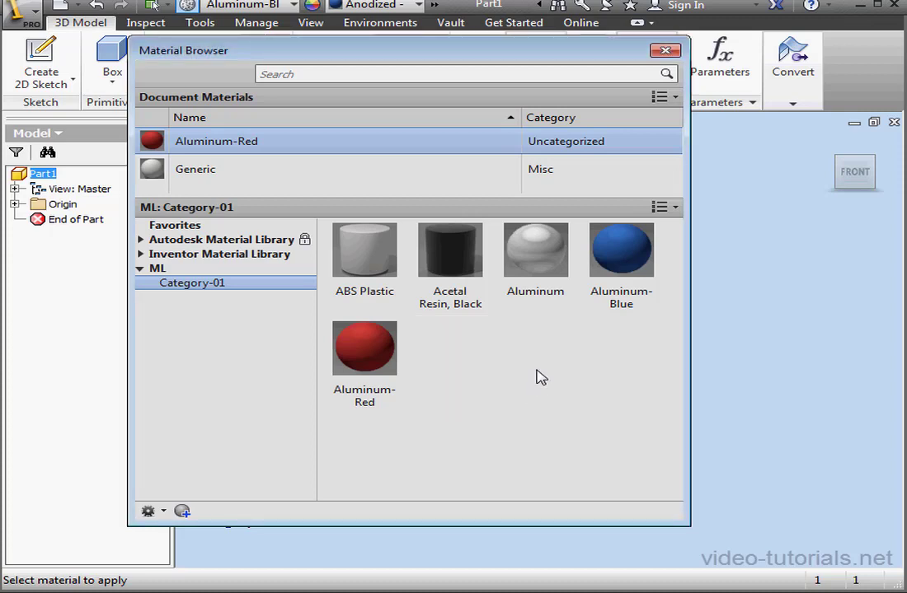